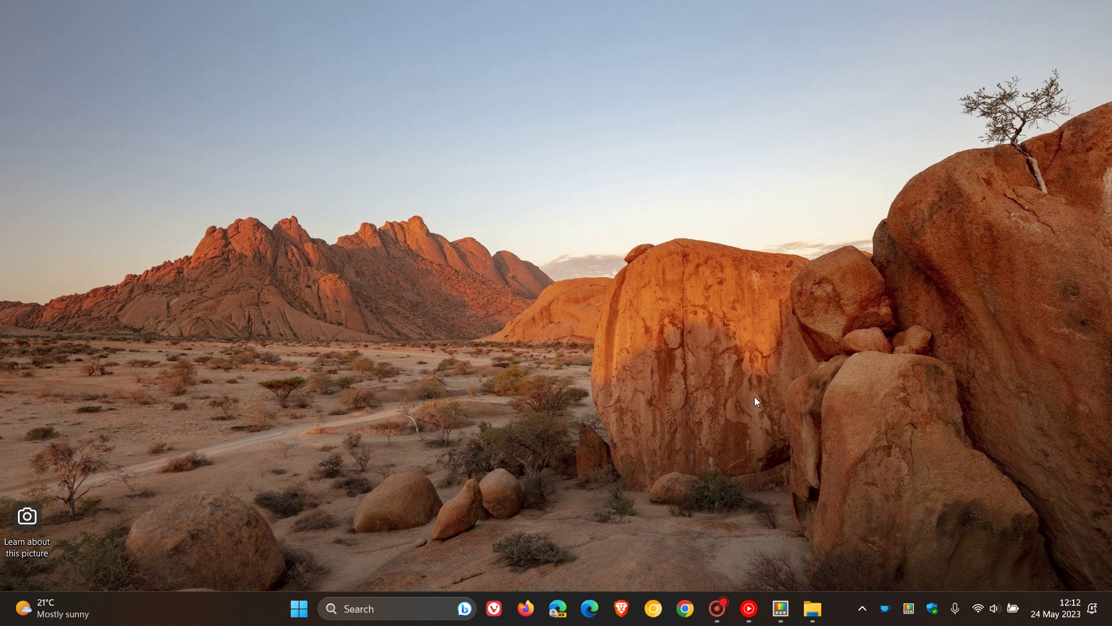
# Open PowerToys Settings from the taskbar and check for updates, confirming v0.70.0 is current
pyautogui.click(781, 608)
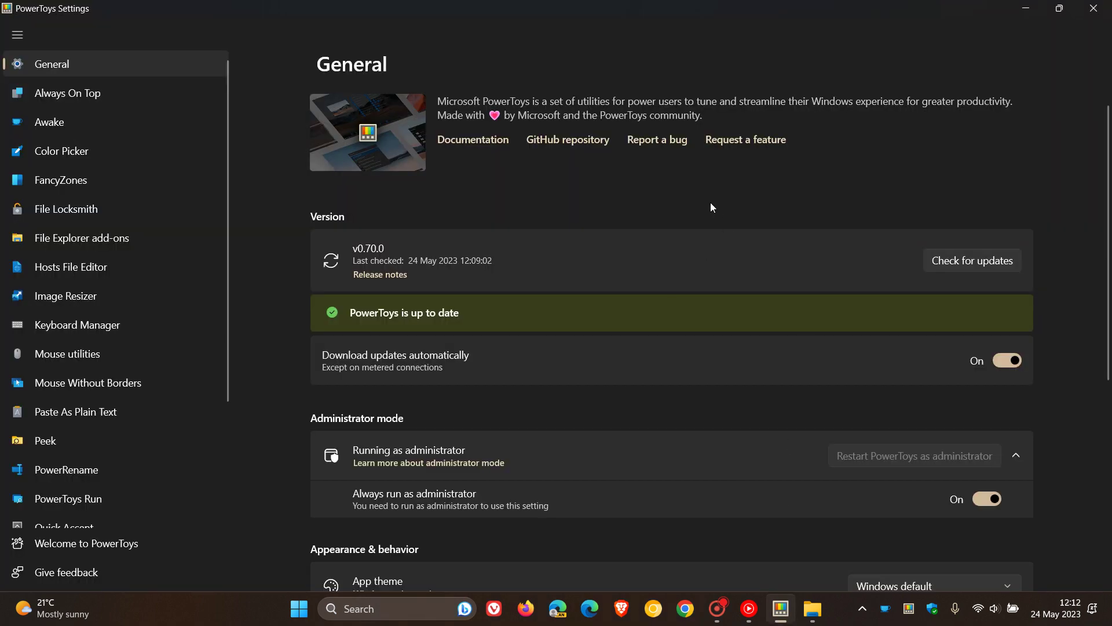
pyautogui.click(969, 258)
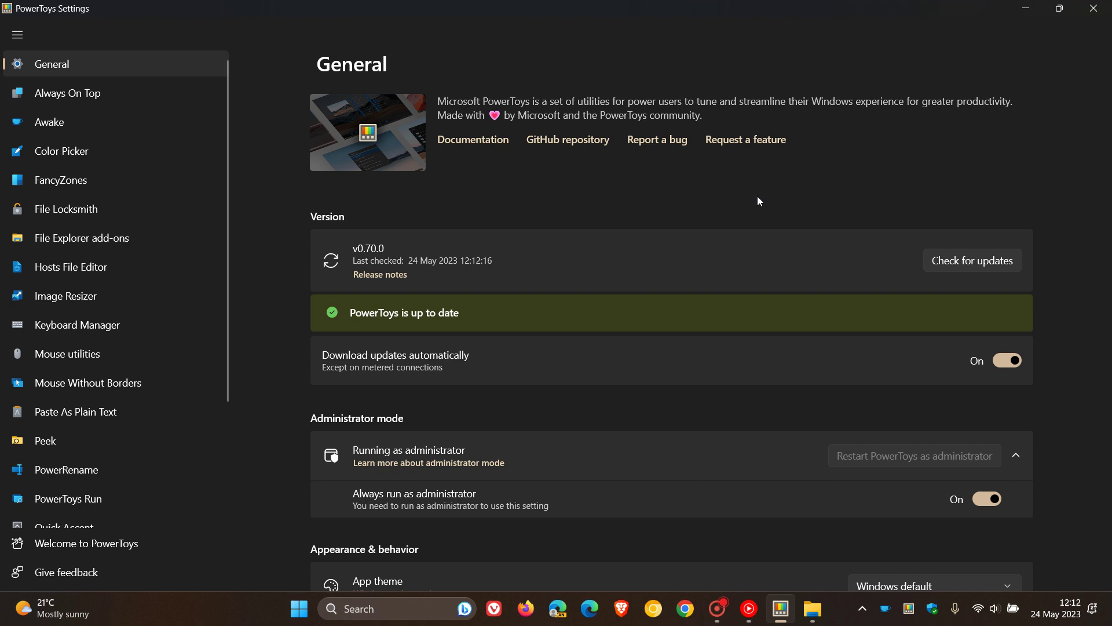
pyautogui.scroll(-5, 117, 228)
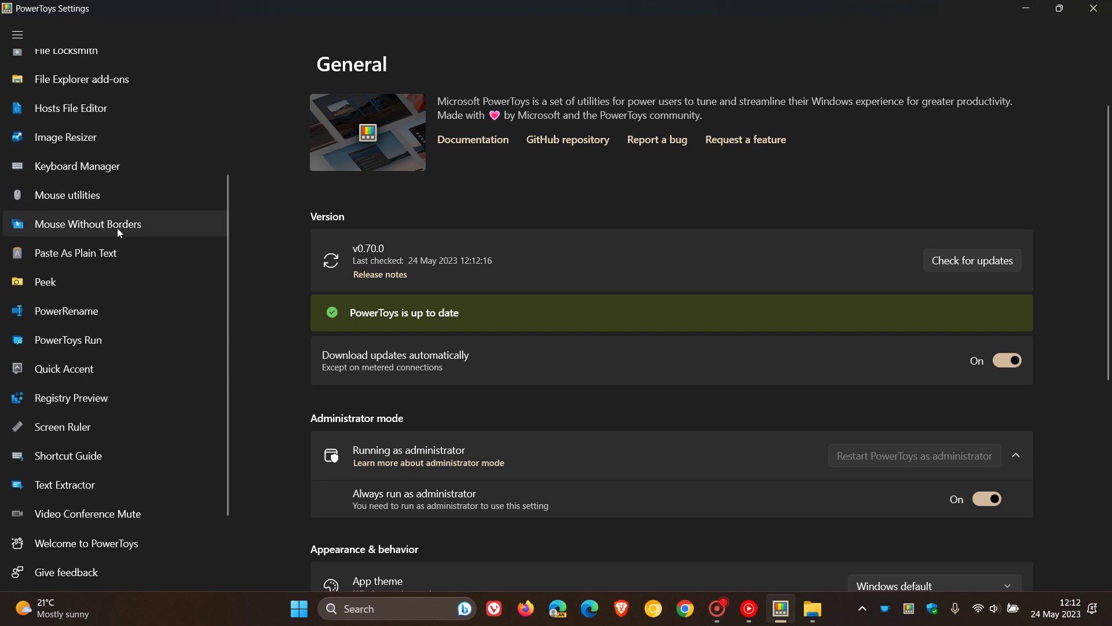
pyautogui.scroll(5, 126, 471)
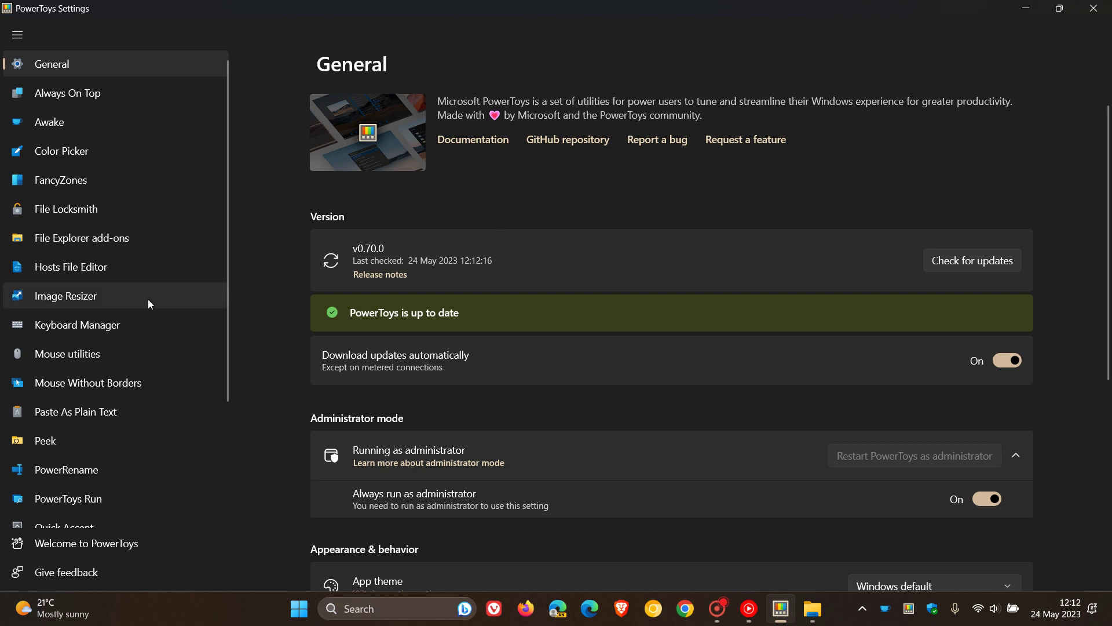
pyautogui.scroll(-1, 148, 299)
# Show the Mouse Without Borders page and scroll through its activation, key and device layout settings
pyautogui.click(137, 312)
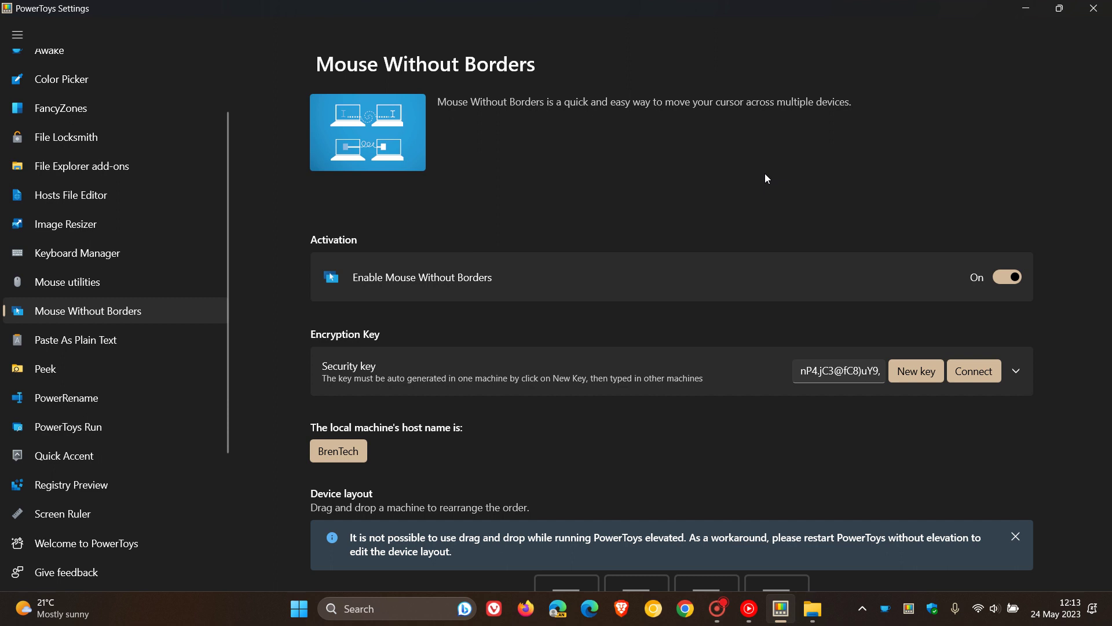
pyautogui.scroll(-3, 765, 175)
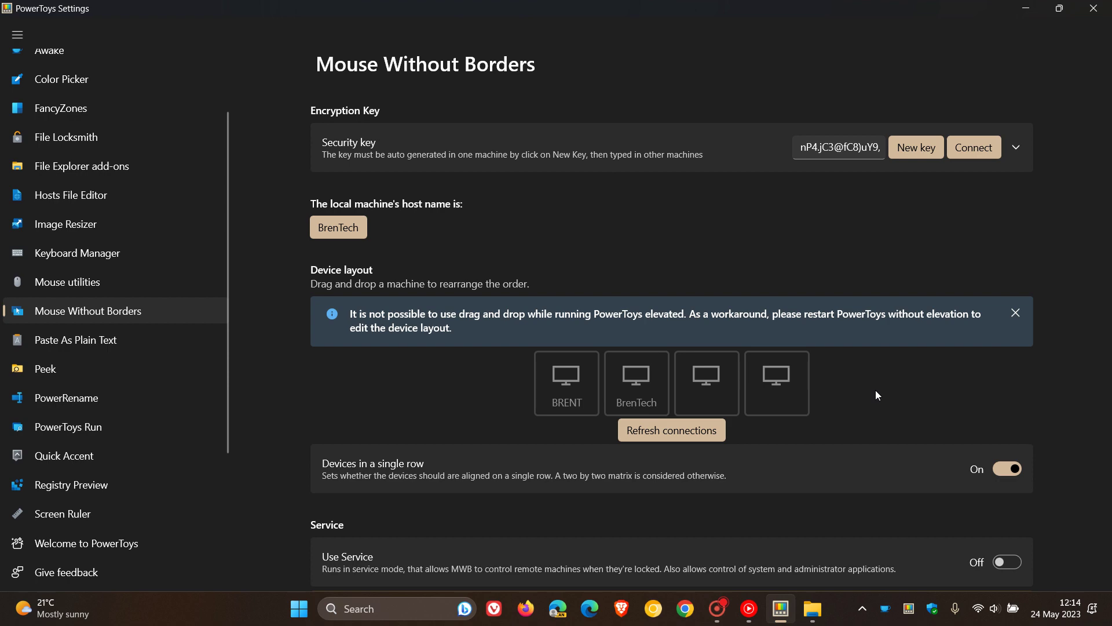
# Expand the Security key section to reveal the Security Key and PC Name fields
pyautogui.scroll(4, 875, 390)
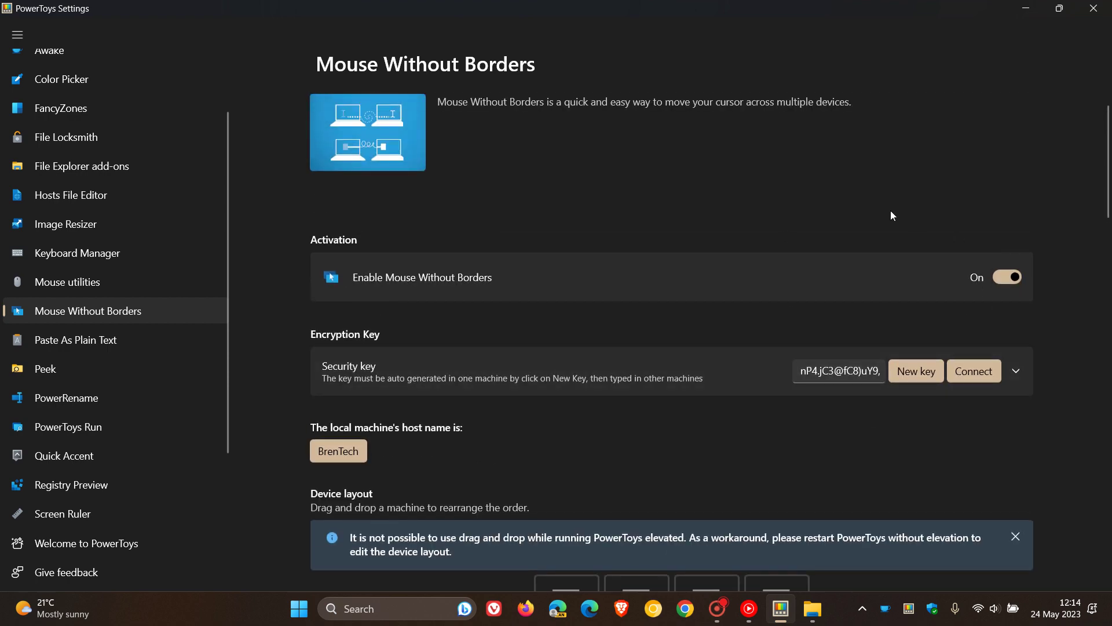
pyautogui.scroll(-3, 757, 238)
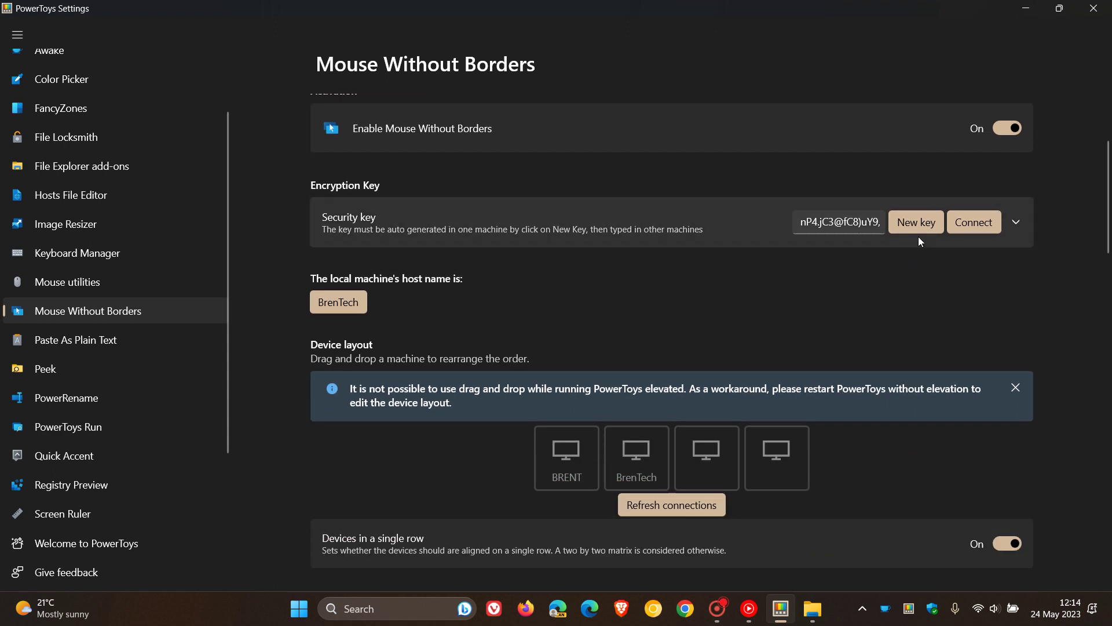
pyautogui.click(1015, 223)
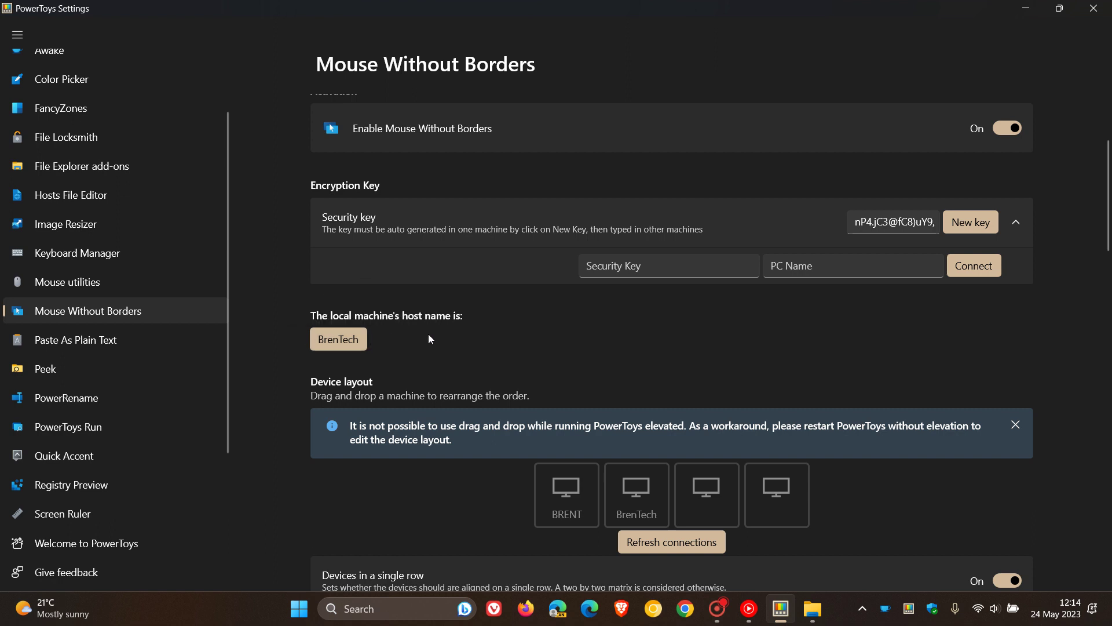
# Turn Devices in a single row off for a two-by-two grid, then back on
pyautogui.scroll(-3, 805, 328)
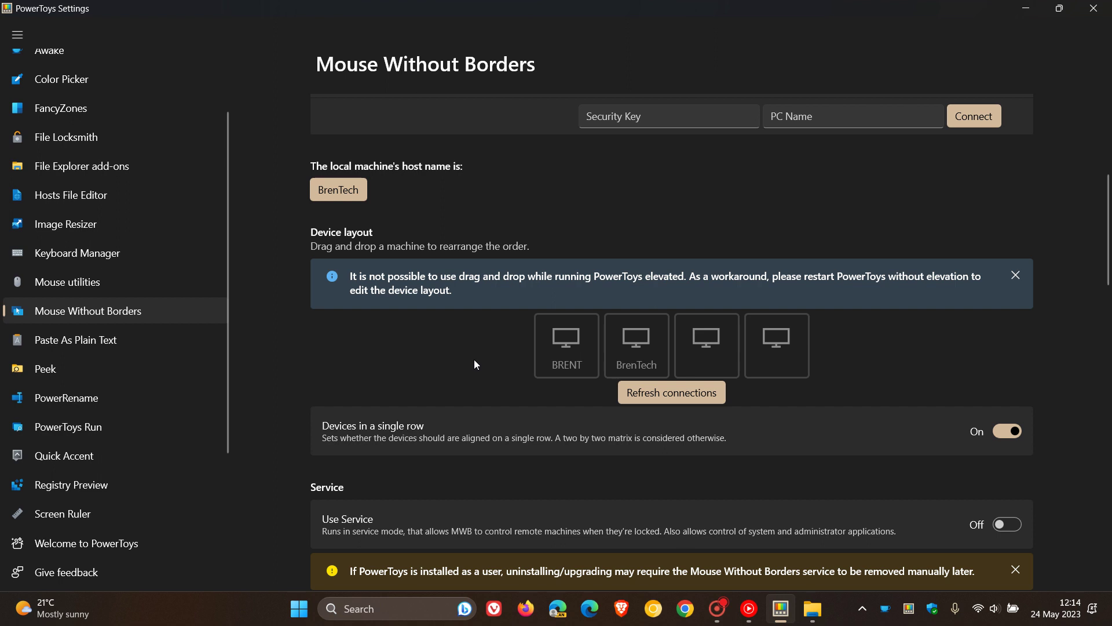
pyautogui.scroll(-2, 474, 361)
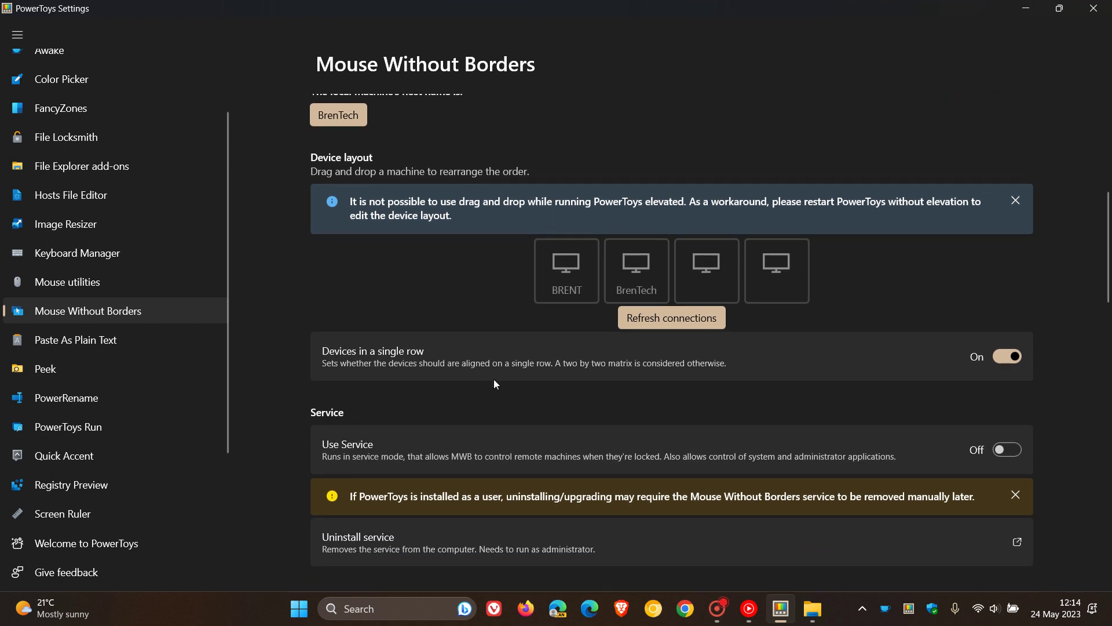
pyautogui.click(995, 358)
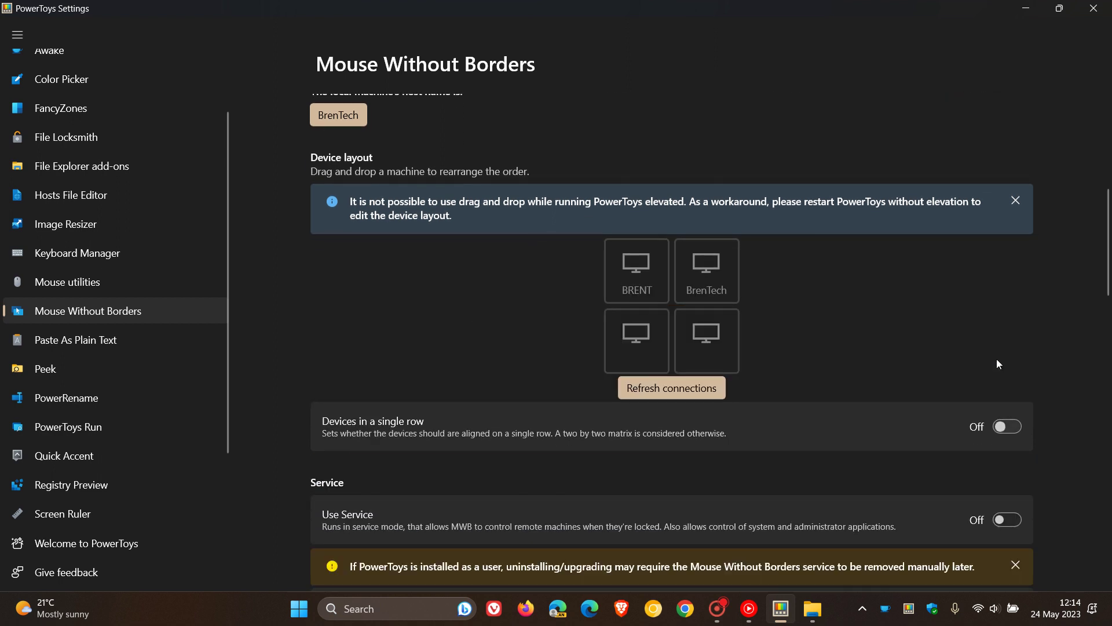
pyautogui.click(1018, 429)
pyautogui.scroll(-5, 895, 334)
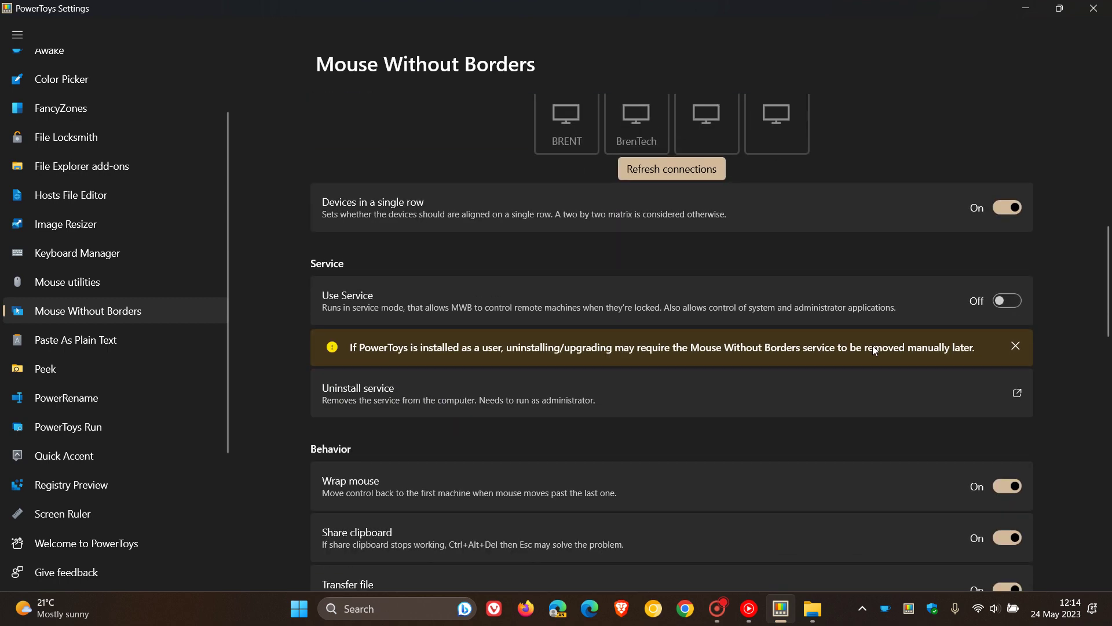
pyautogui.scroll(-5, 849, 357)
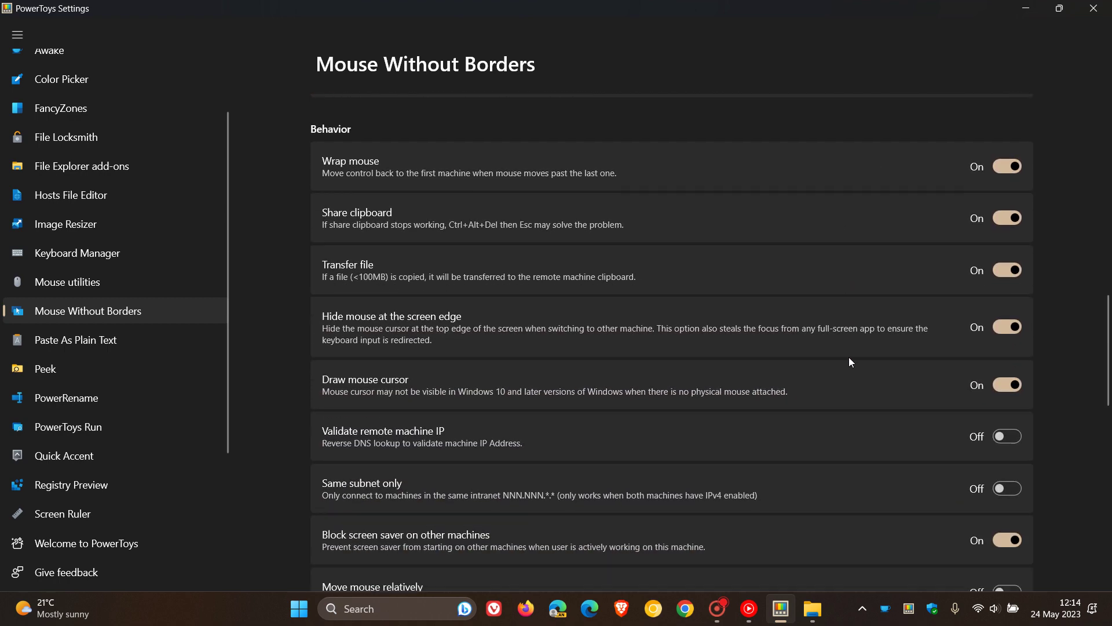
pyautogui.scroll(-2, 871, 396)
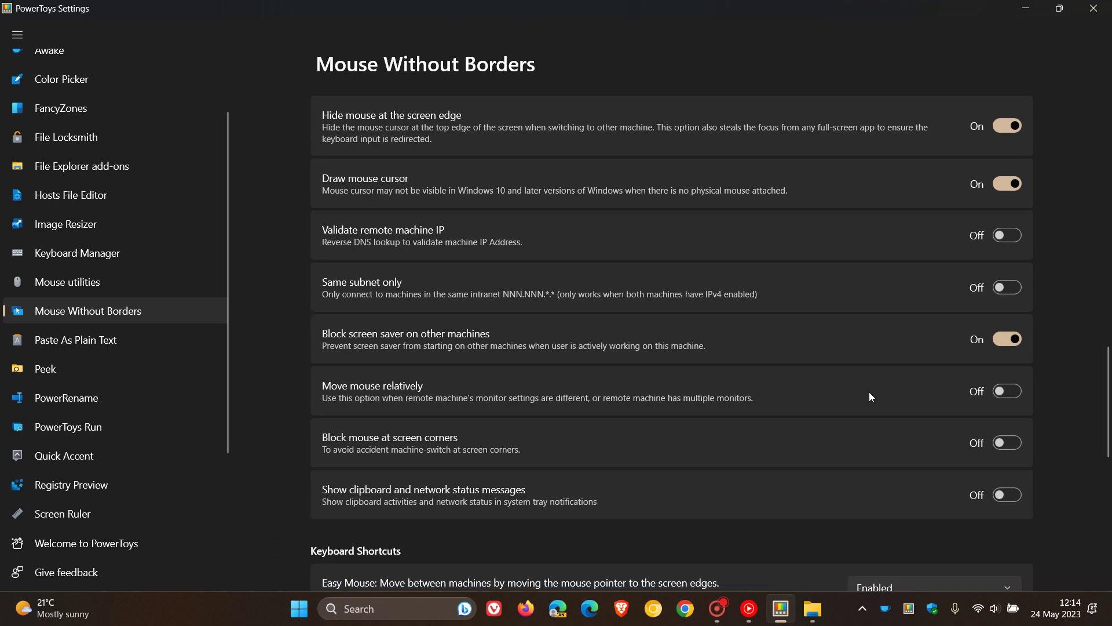
pyautogui.scroll(-4, 854, 417)
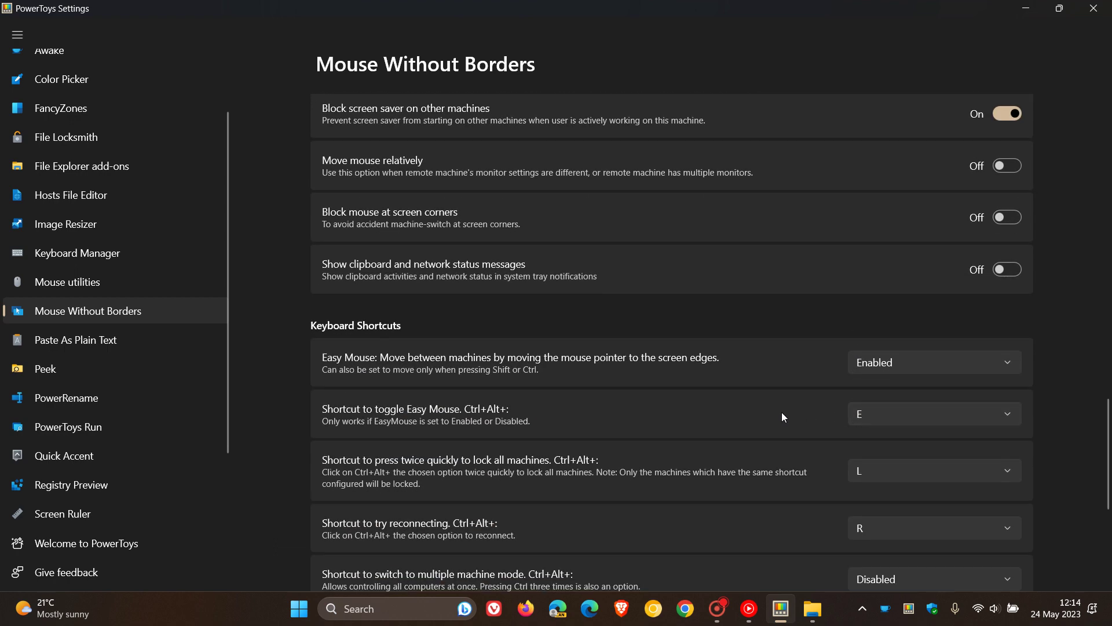
pyautogui.scroll(-3, 805, 396)
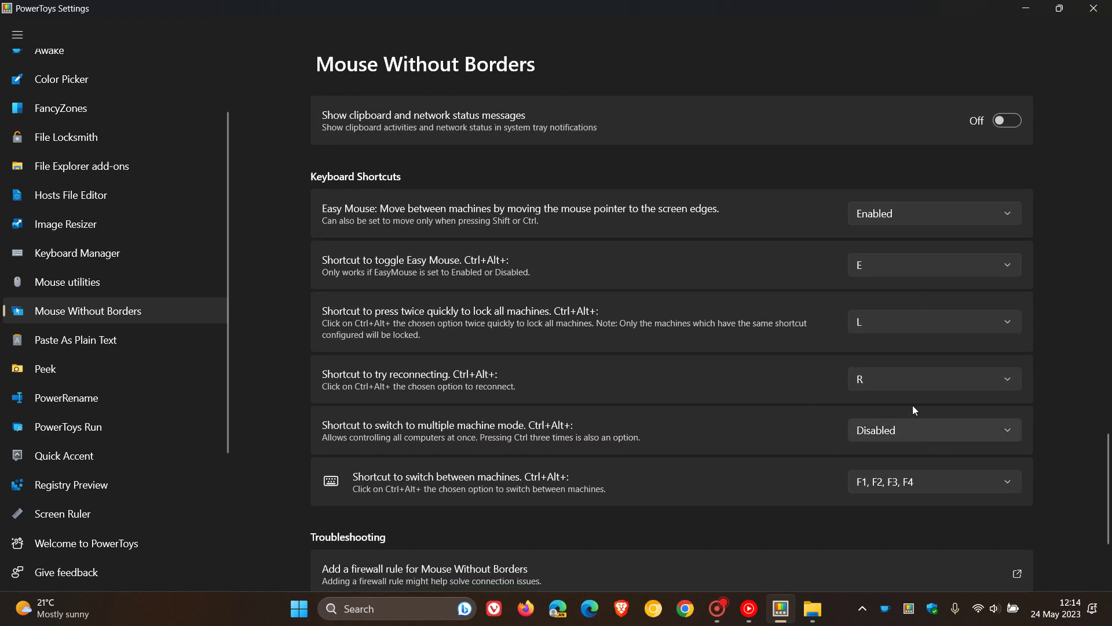
pyautogui.scroll(20, 760, 371)
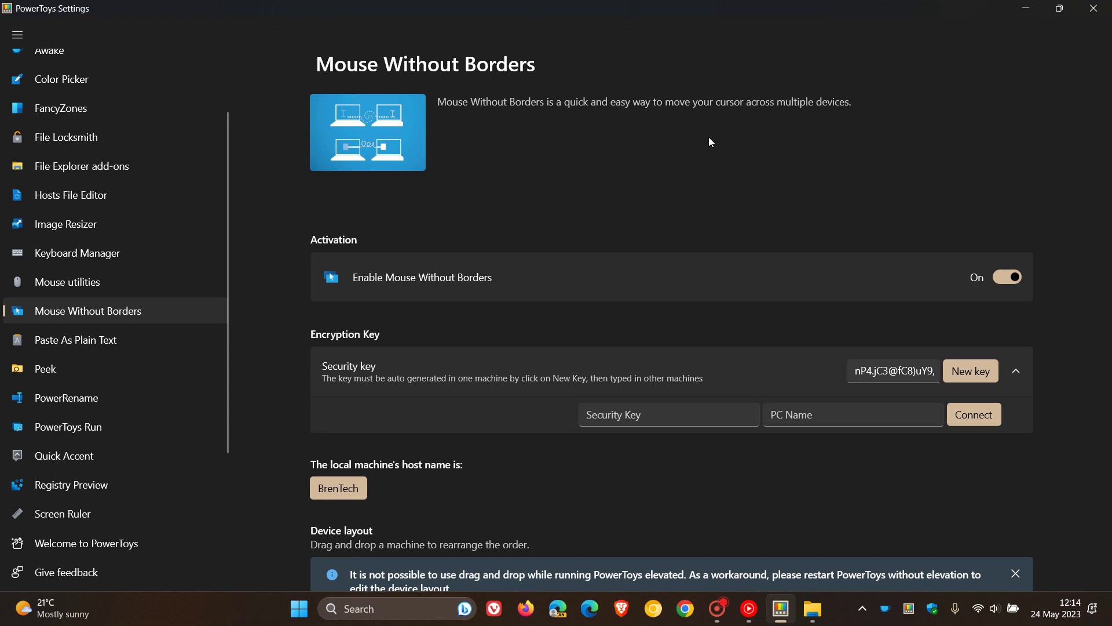
# Show the Peek page with Peek enabled and its default activation shortcut
pyautogui.click(123, 372)
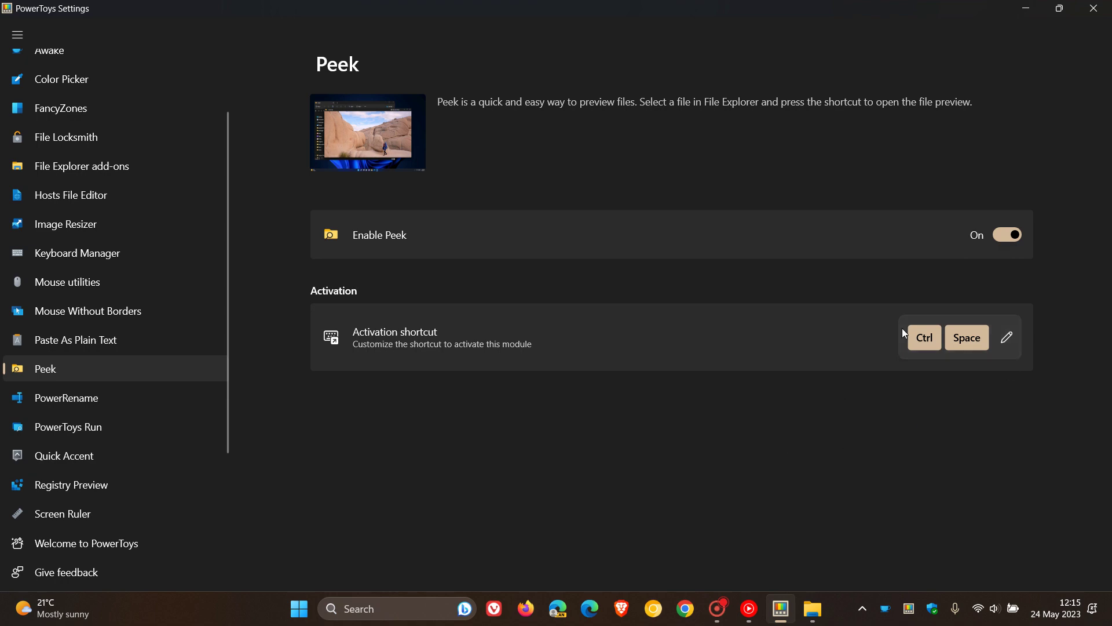
pyautogui.click(1025, 7)
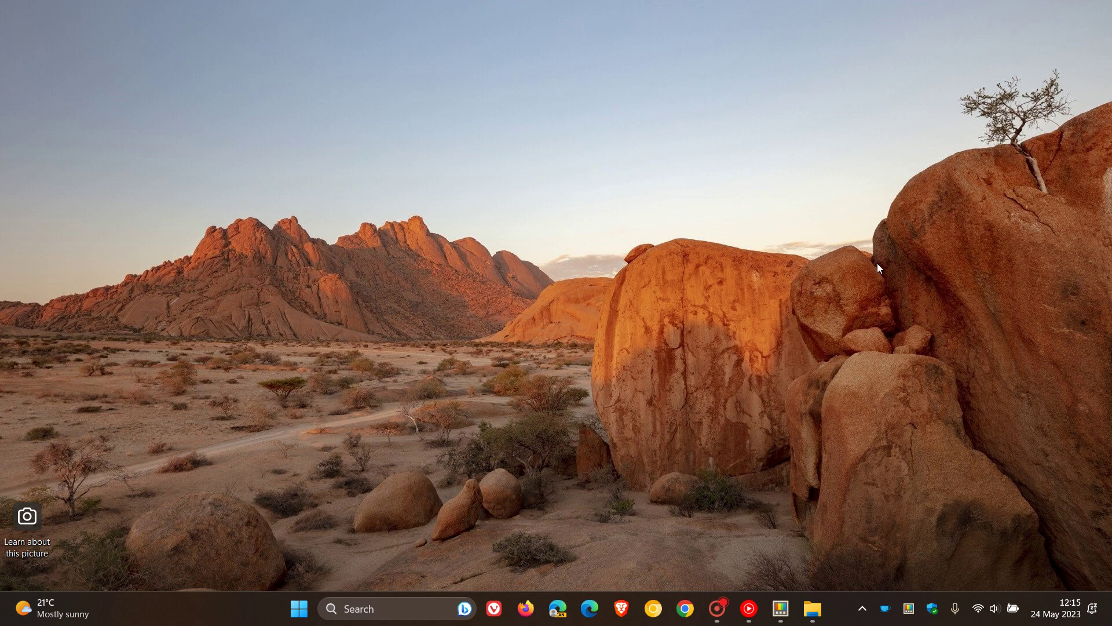
pyautogui.click(813, 608)
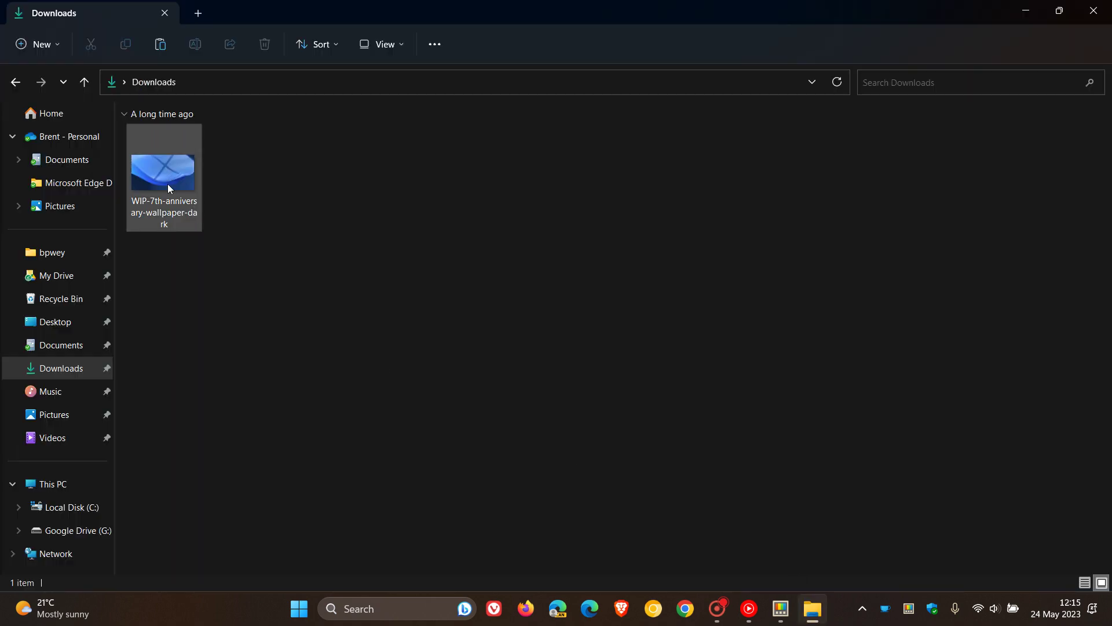
pyautogui.click(169, 185)
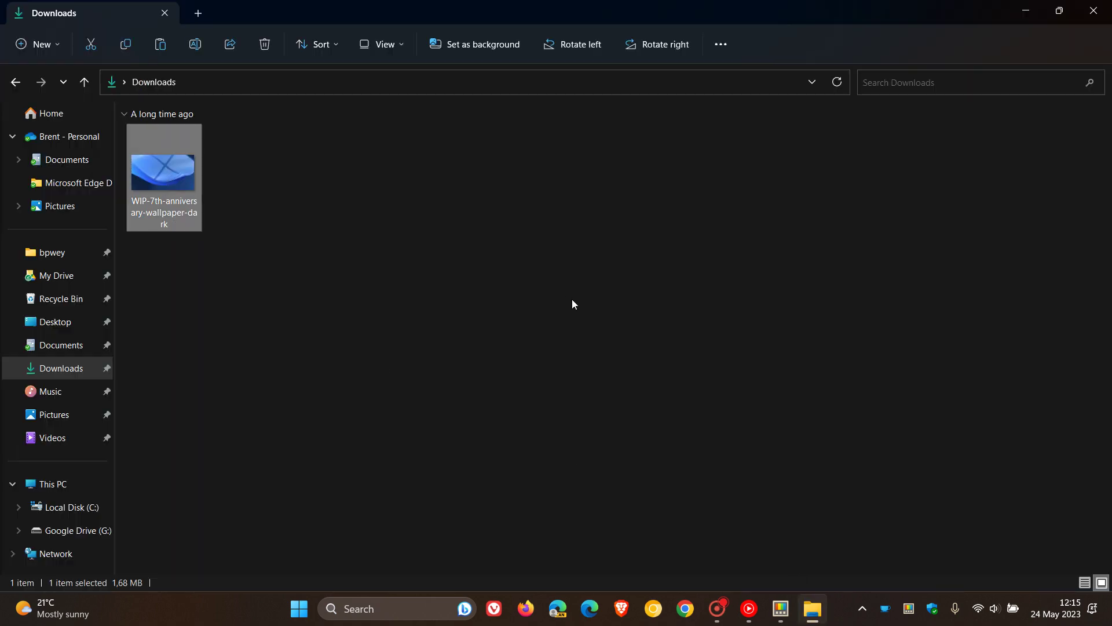
pyautogui.hotkey('ctrl', 'space')
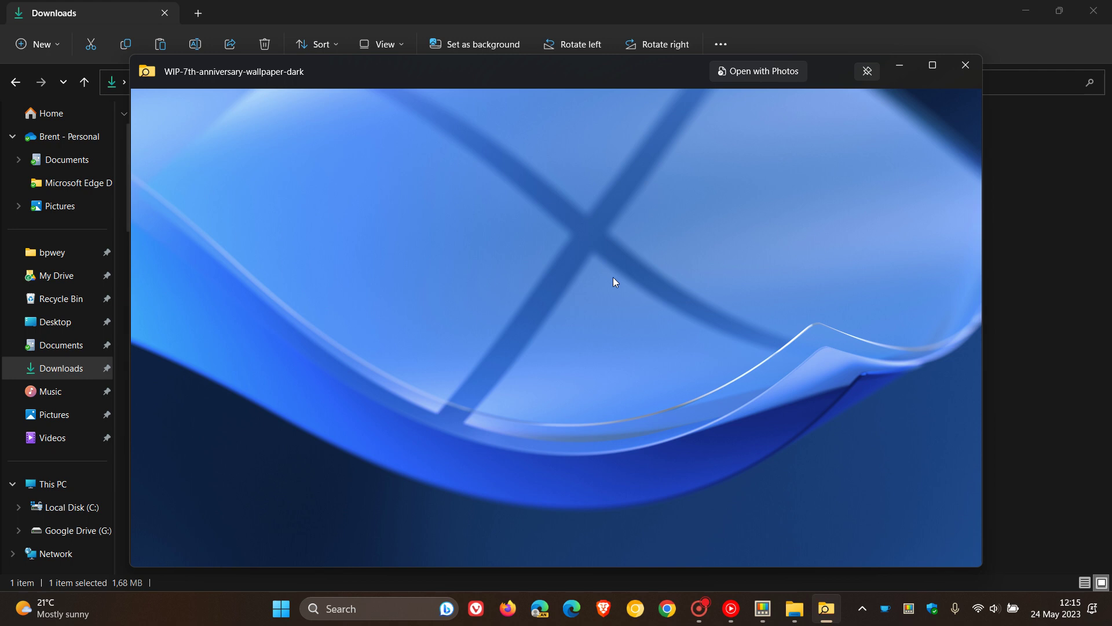
pyautogui.click(964, 67)
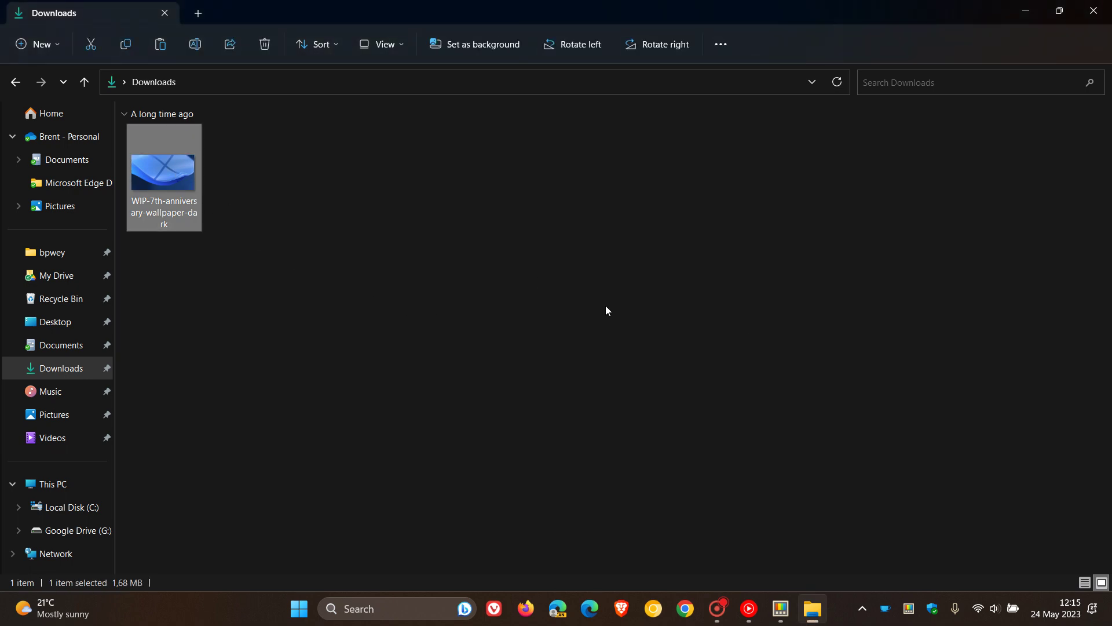
pyautogui.hotkey('ctrl', 'space')
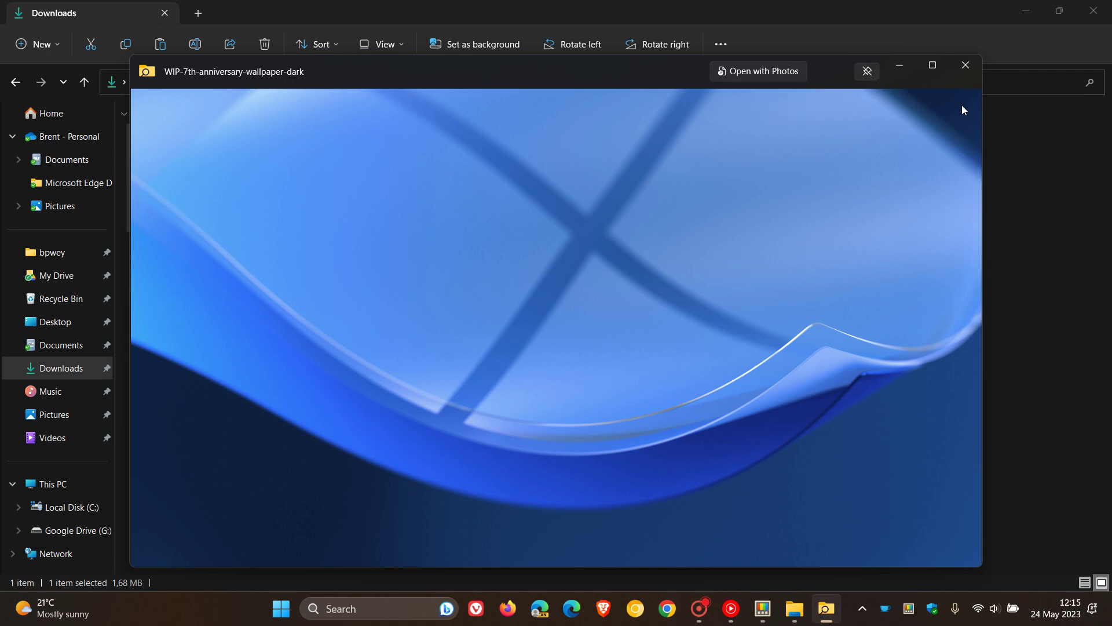
pyautogui.click(971, 68)
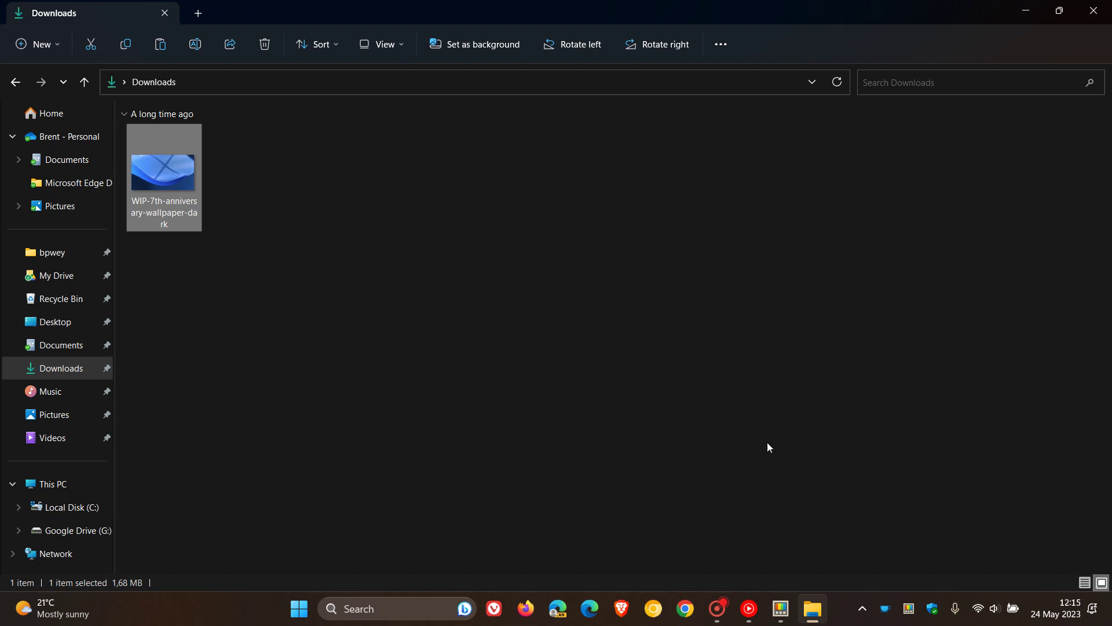
pyautogui.click(1031, 7)
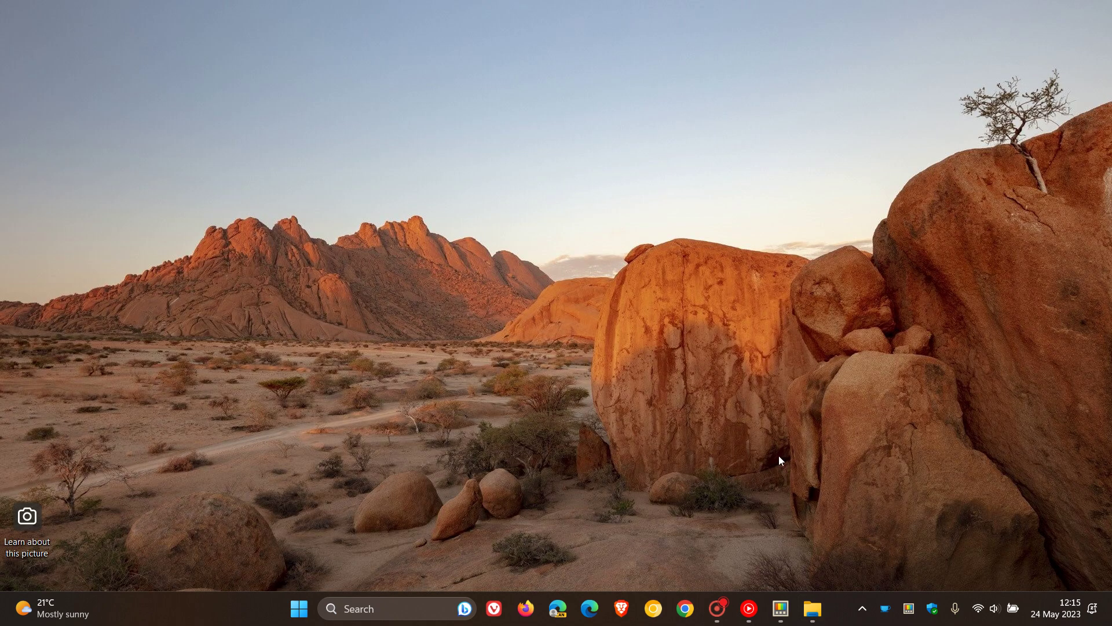
# Restore PowerToys Settings, view the Registry Preview page, then switch to the Awake page
pyautogui.click(781, 608)
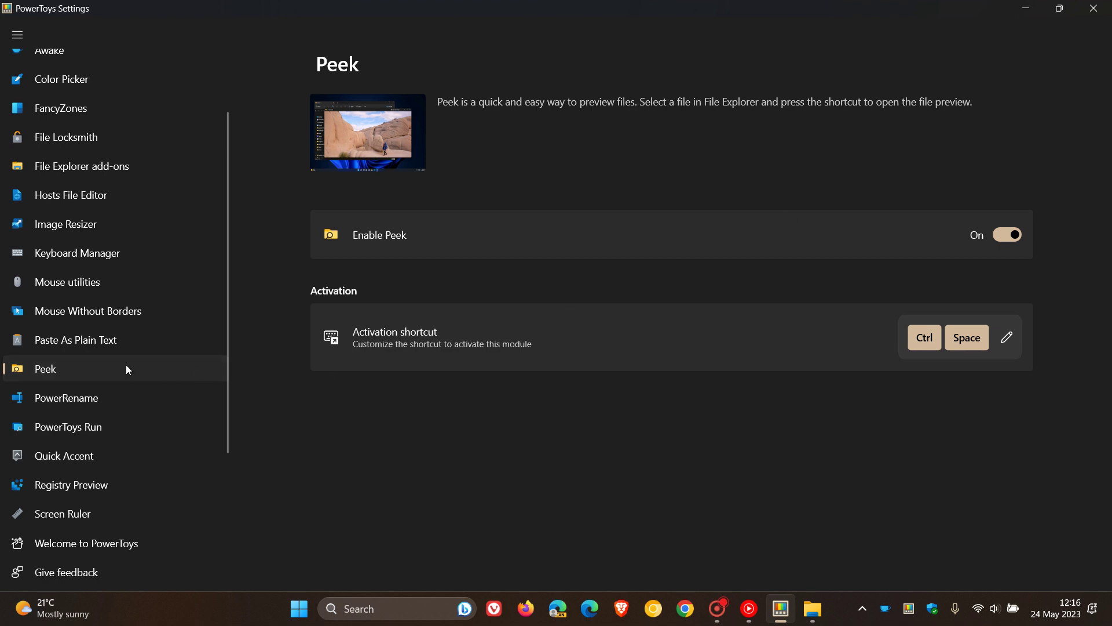
pyautogui.click(120, 493)
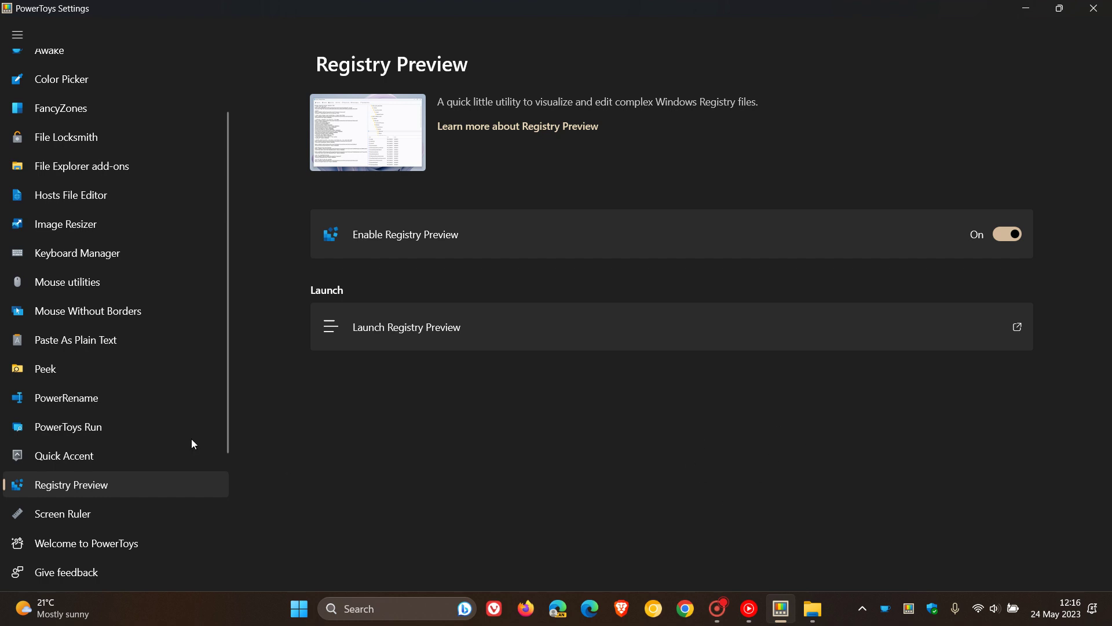
pyautogui.scroll(2, 113, 192)
pyautogui.click(100, 123)
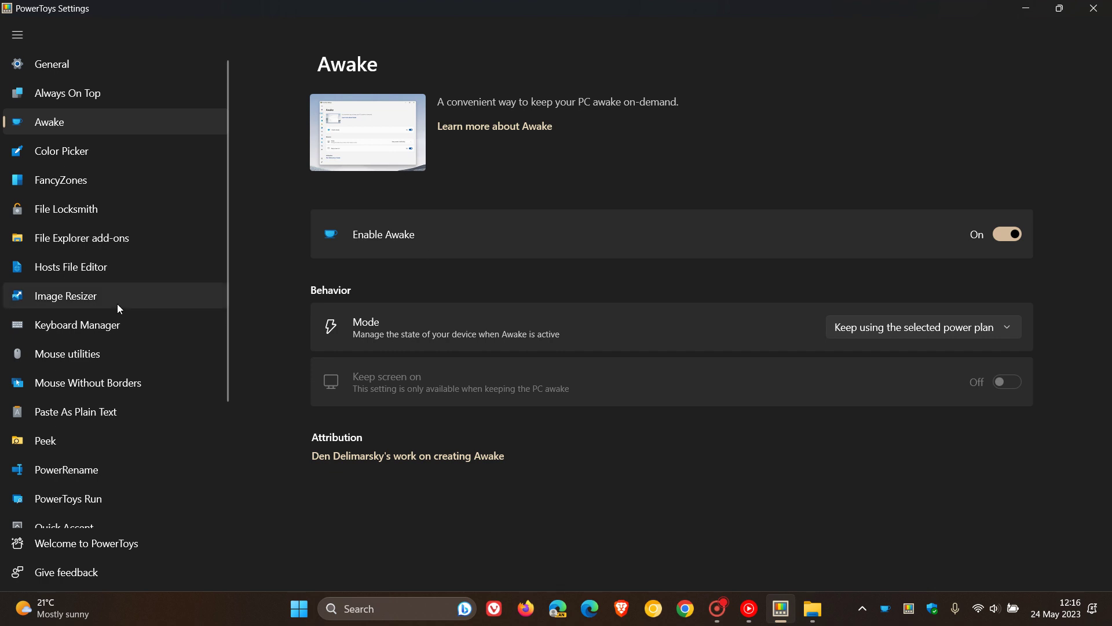
# Scroll through the Mouse utilities options, then return to the General page showing v0.70.0
pyautogui.click(112, 355)
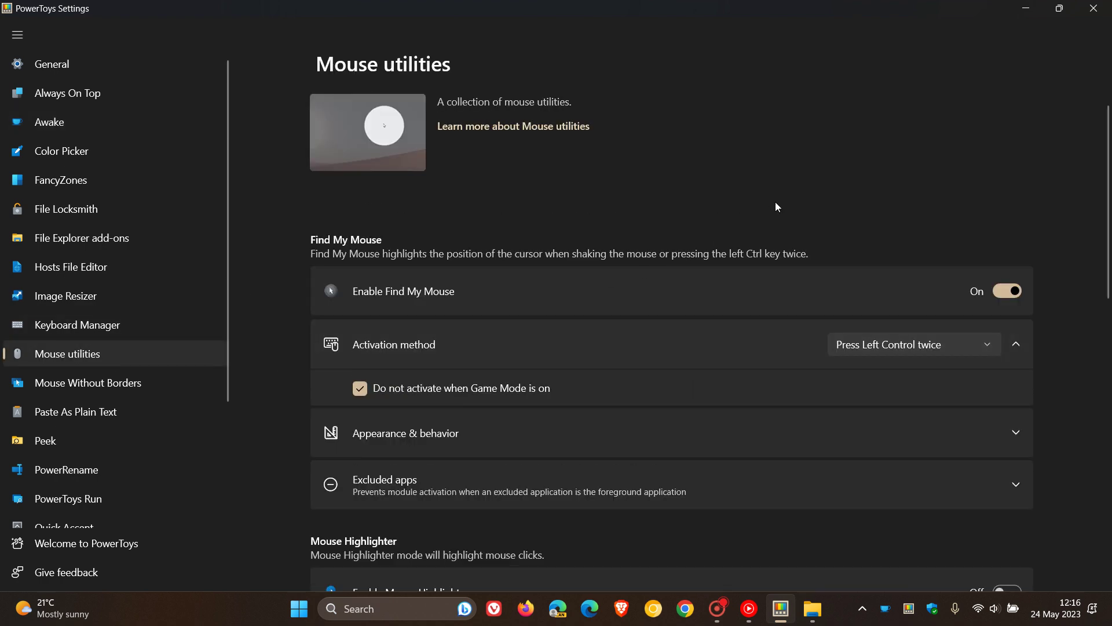
pyautogui.scroll(-8, 777, 206)
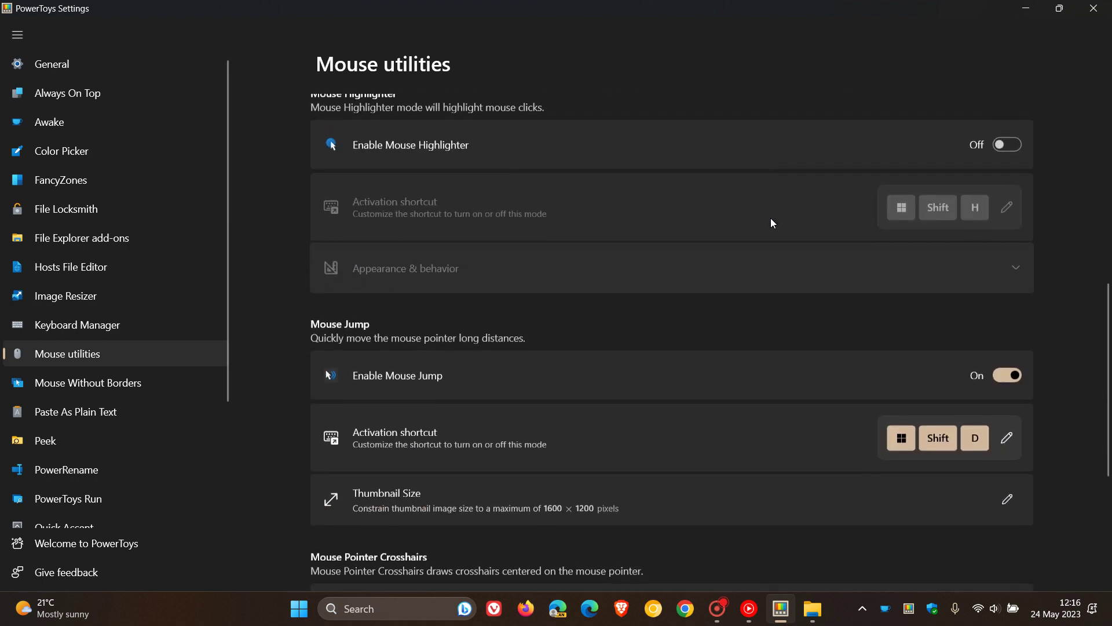
pyautogui.scroll(-1, 753, 260)
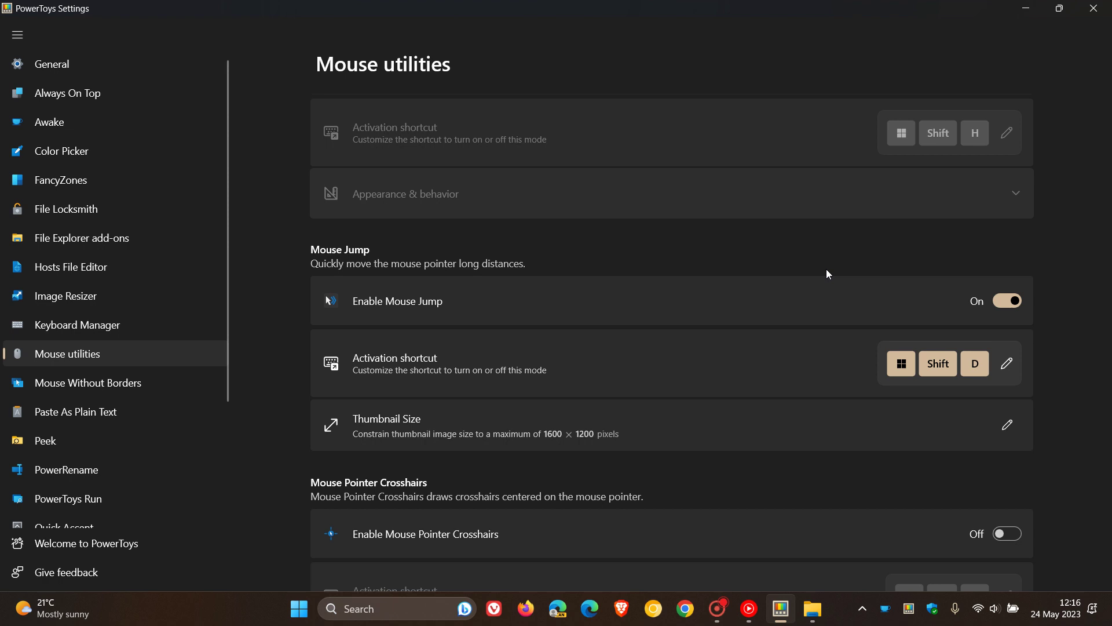
pyautogui.click(169, 57)
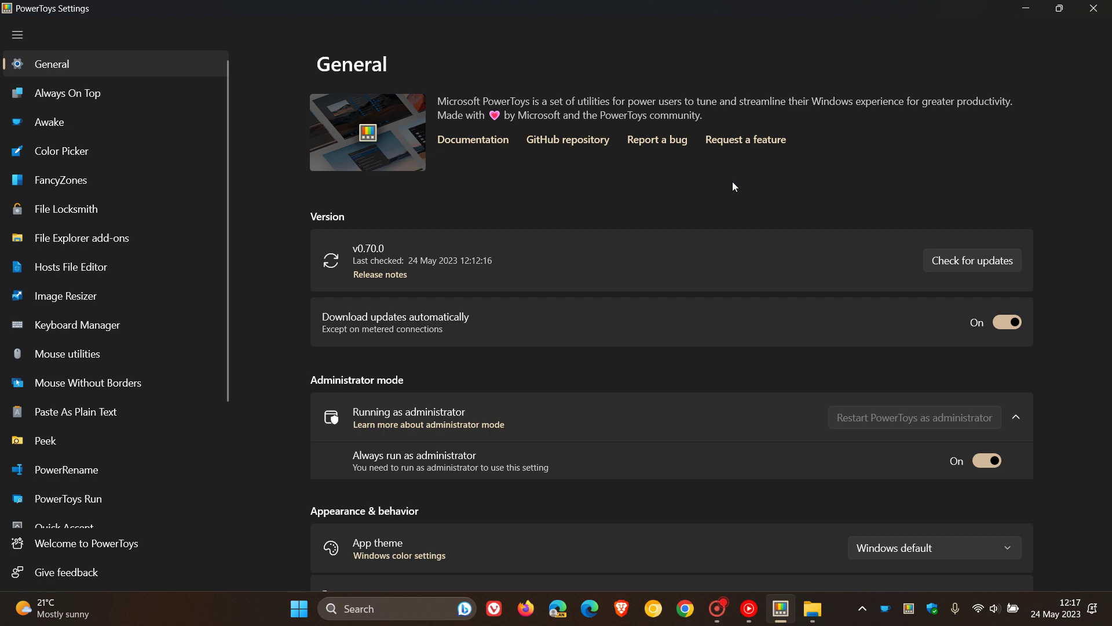
# Flip through Mouse Without Borders, Peek and General pages, then minimize PowerToys Settings
pyautogui.click(108, 380)
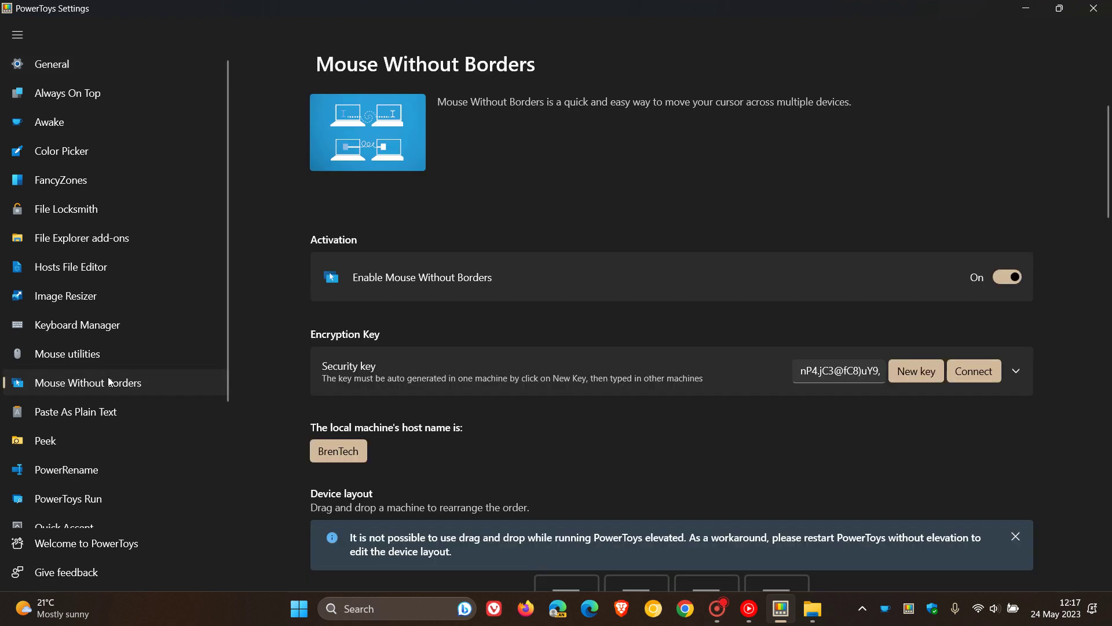
pyautogui.click(97, 444)
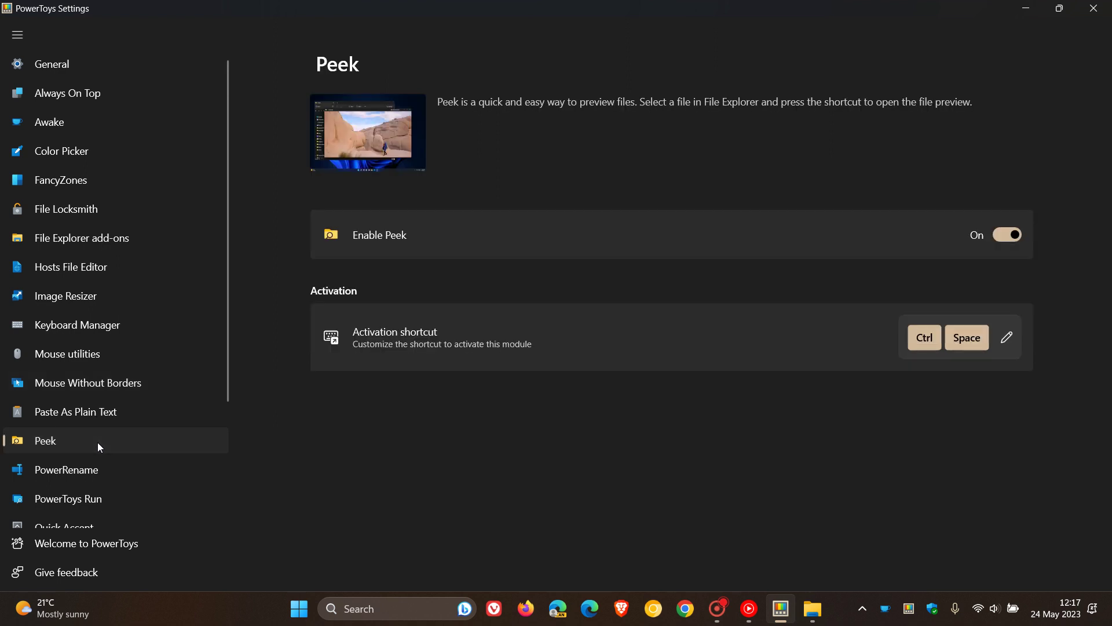
pyautogui.click(145, 68)
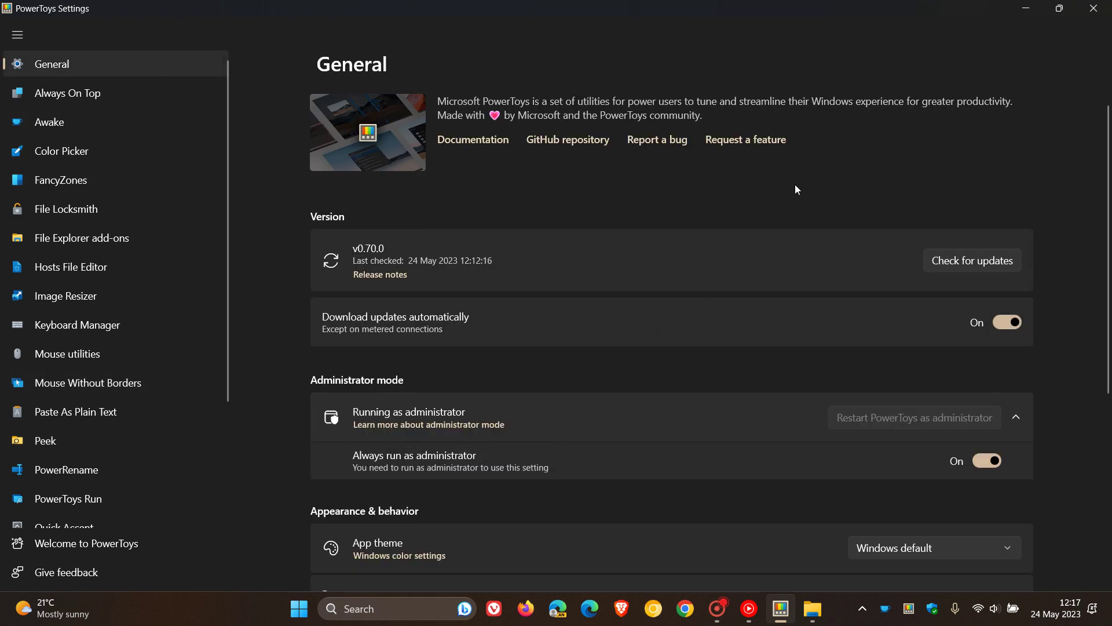
pyautogui.click(1024, 7)
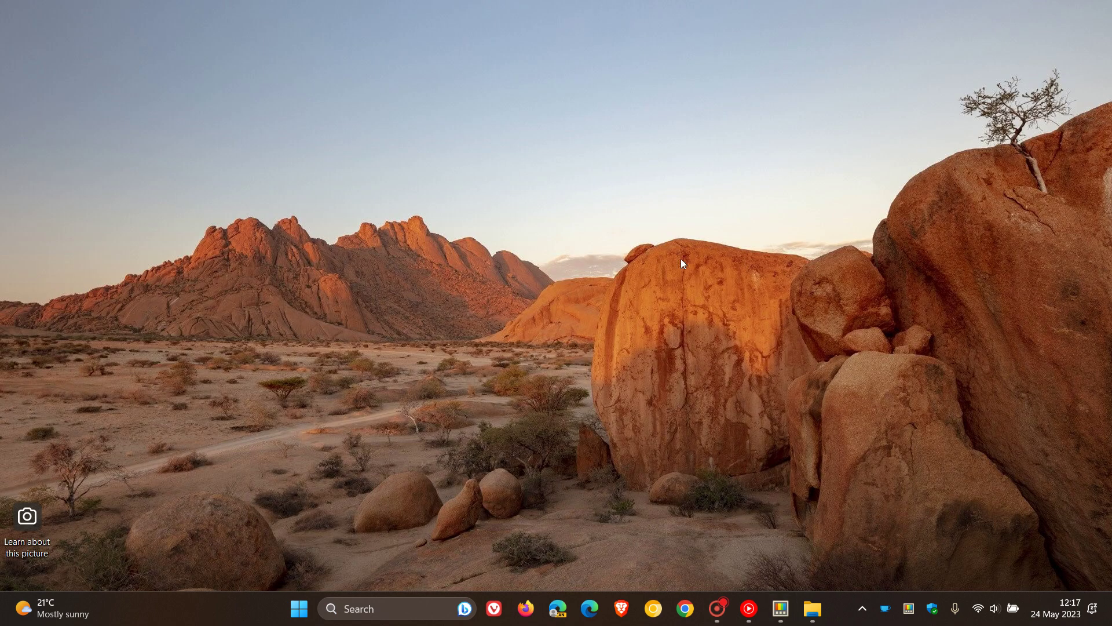